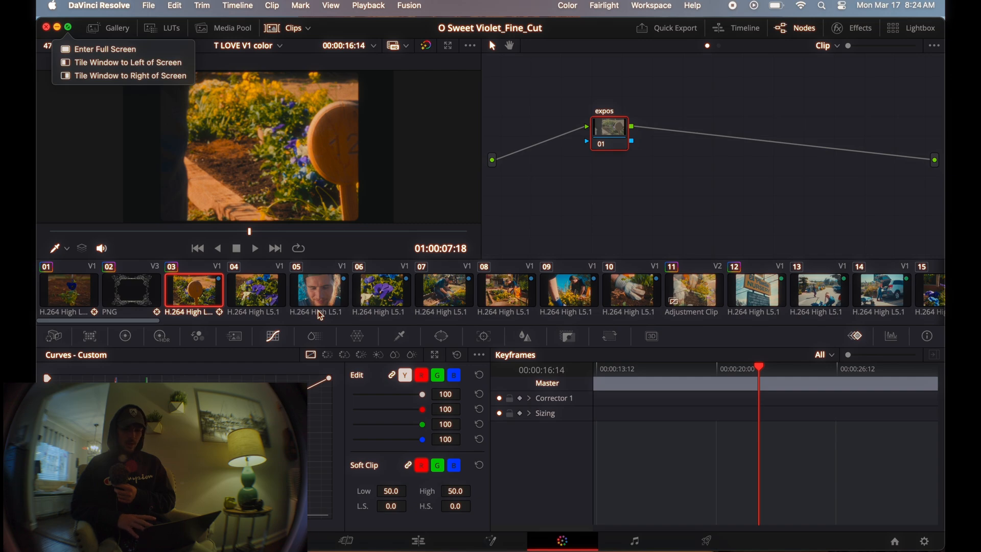
Compare the timeline and clip node graphs, and check the clip-level nodes up to clip 08's primary color wheels.
click(719, 45)
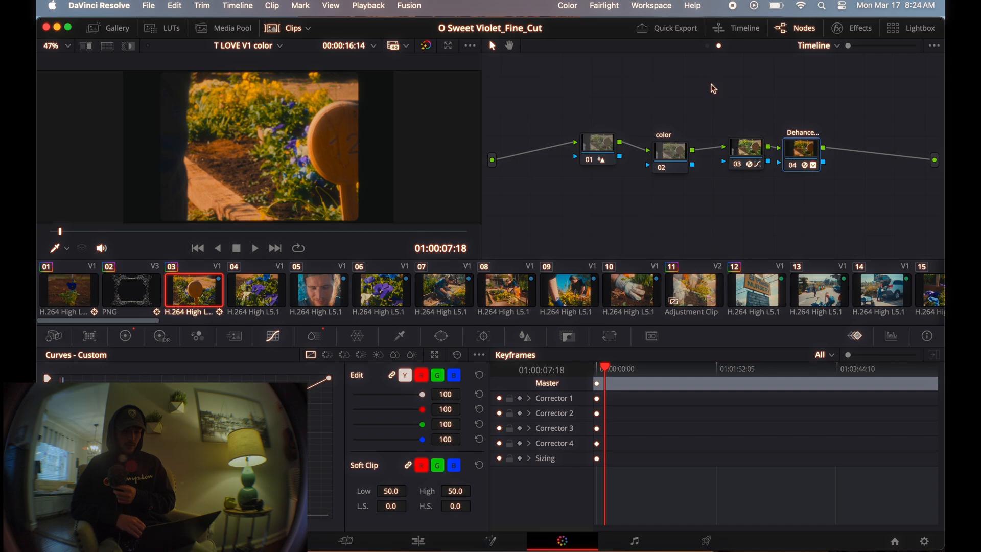
click(708, 46)
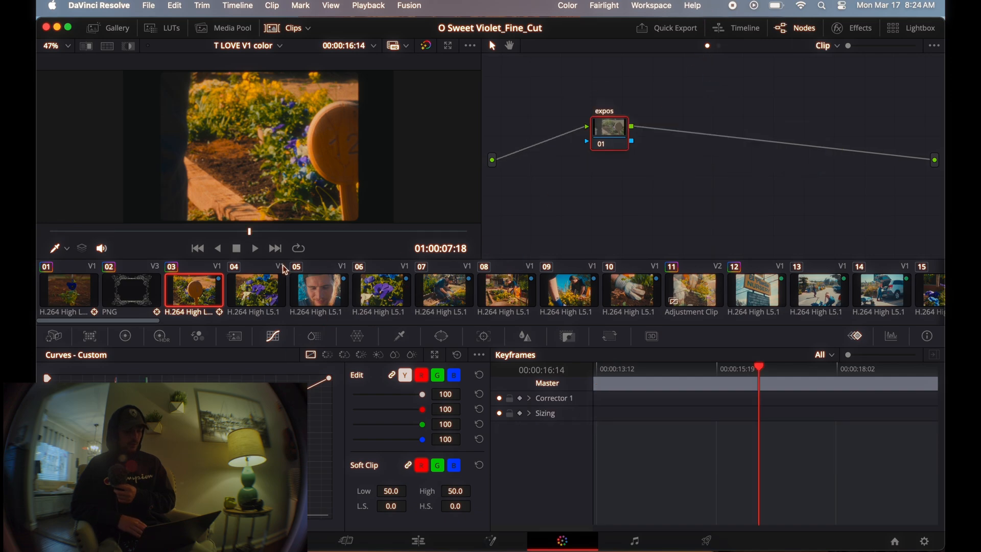
click(321, 286)
click(406, 298)
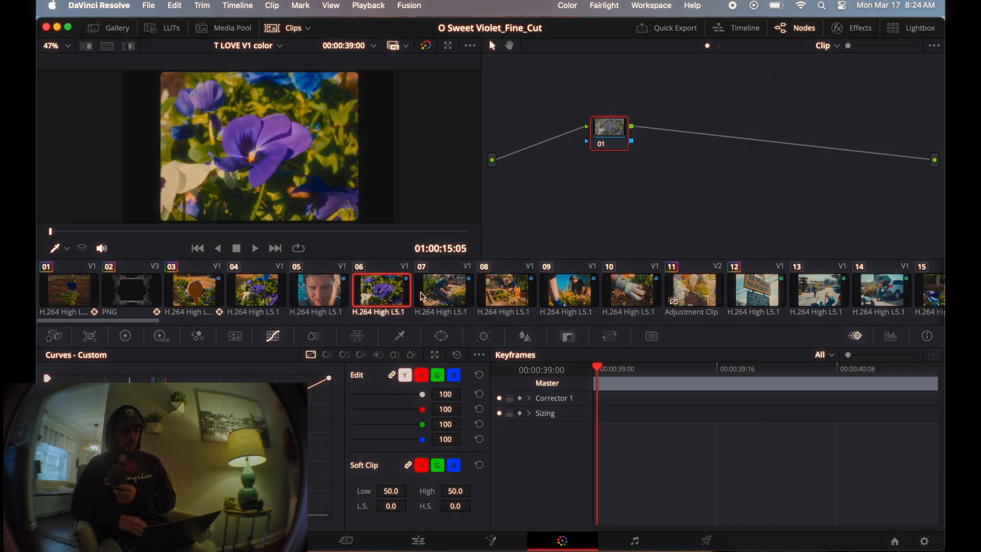
click(471, 293)
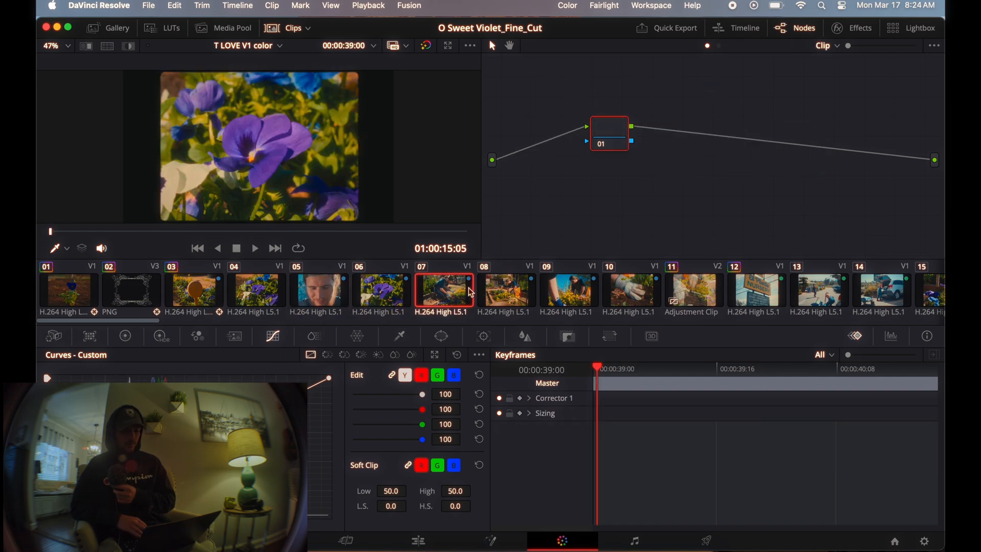
click(525, 290)
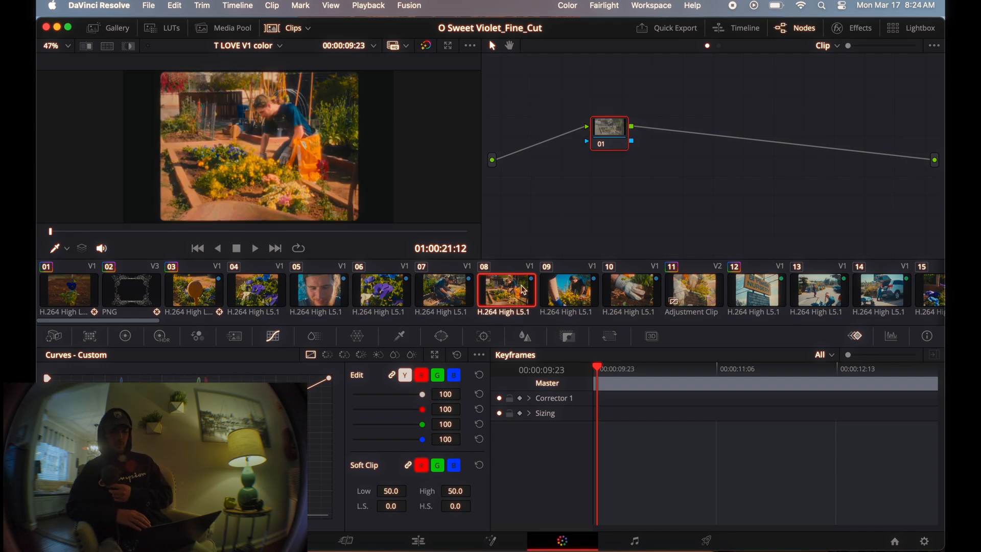
click(125, 336)
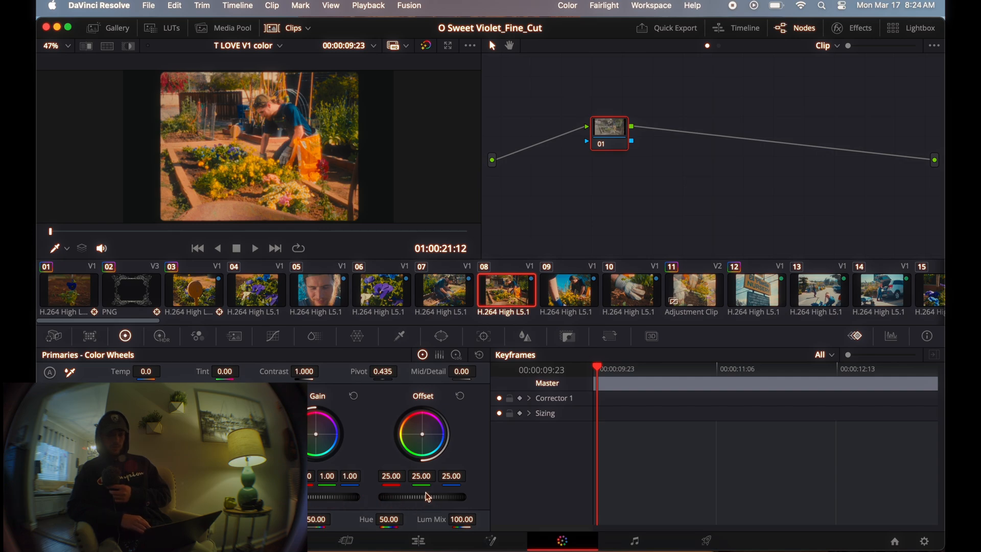
Disable all timeline-level nodes and view the ungraded garden footage full screen.
click(718, 46)
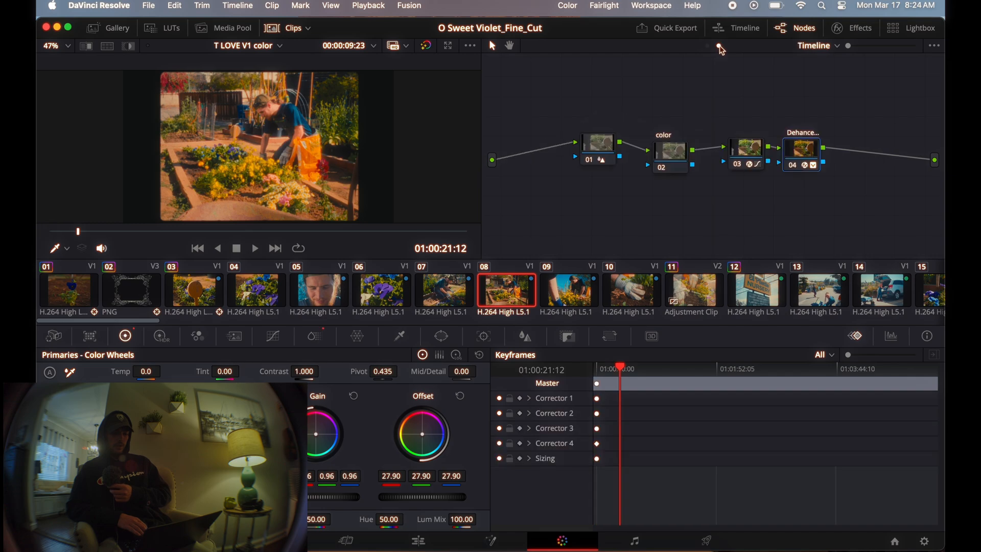
click(589, 161)
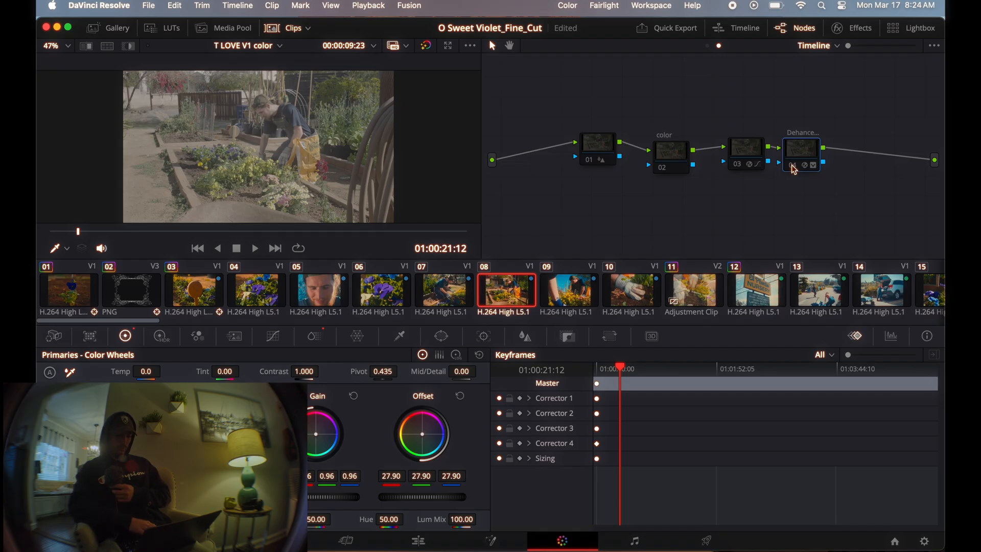
key(super+f)
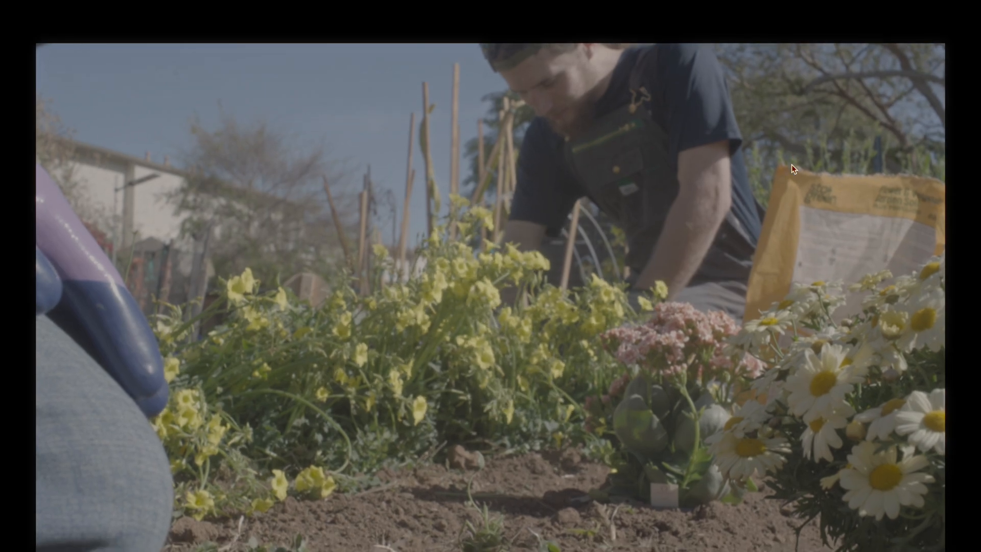
key(Escape)
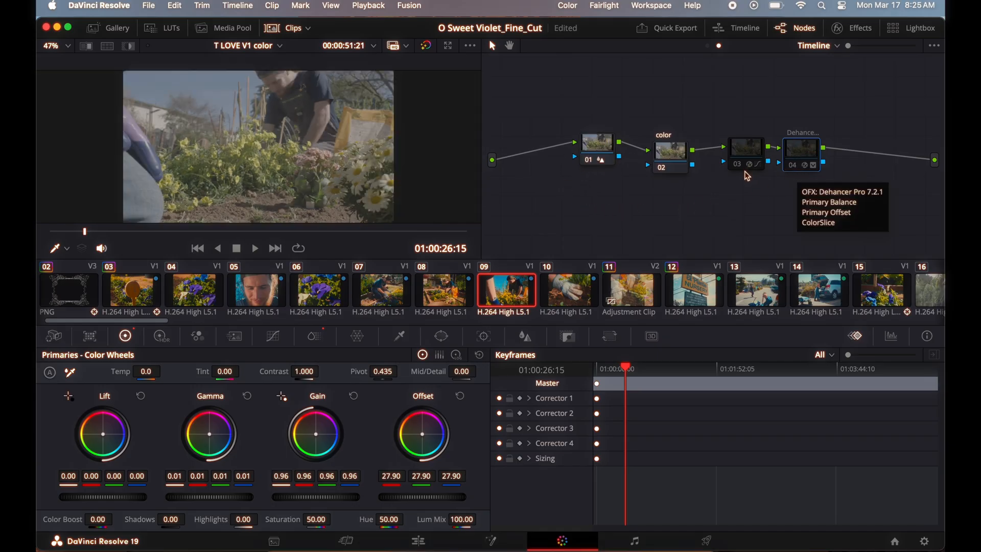
Re-enable timeline node 03 and check its Color Space Transform settings.
click(746, 173)
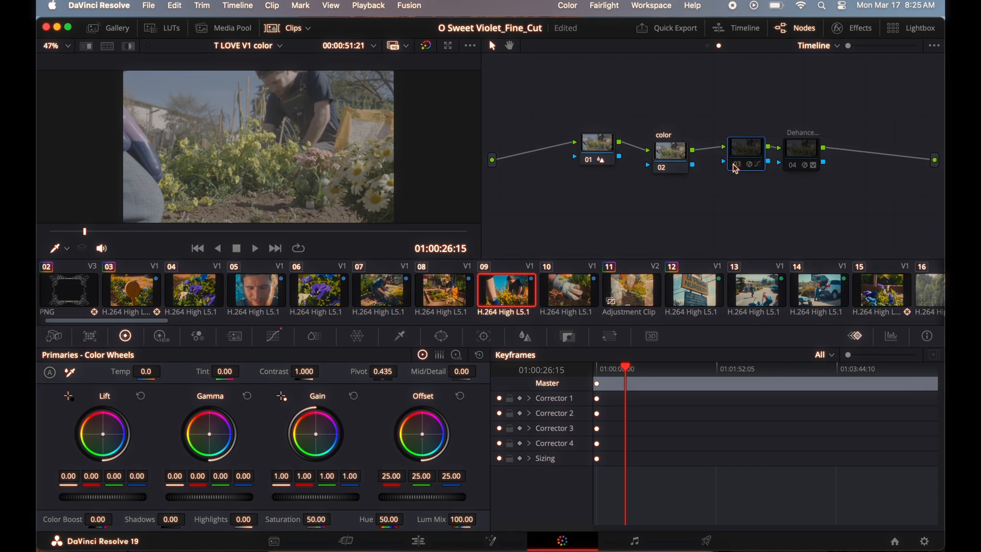
click(852, 28)
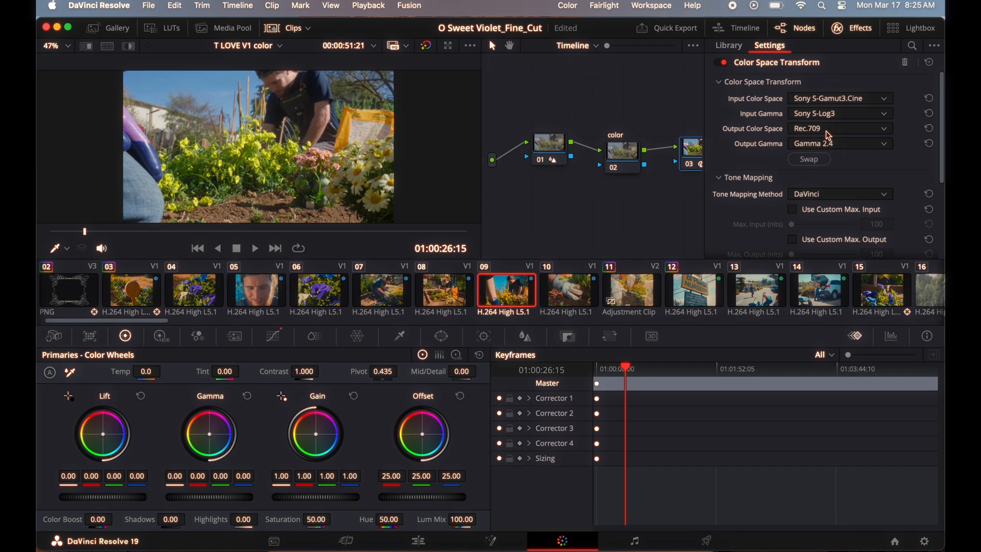
click(860, 33)
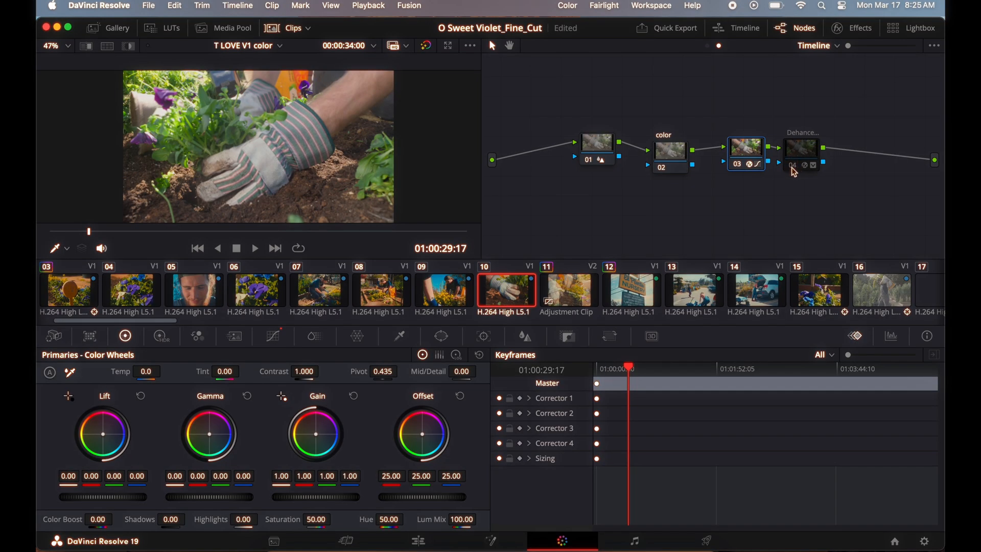
Re-enable the Dehancer node in the timeline graph and view the gardening-glove shot full screen.
click(791, 168)
key(super+f)
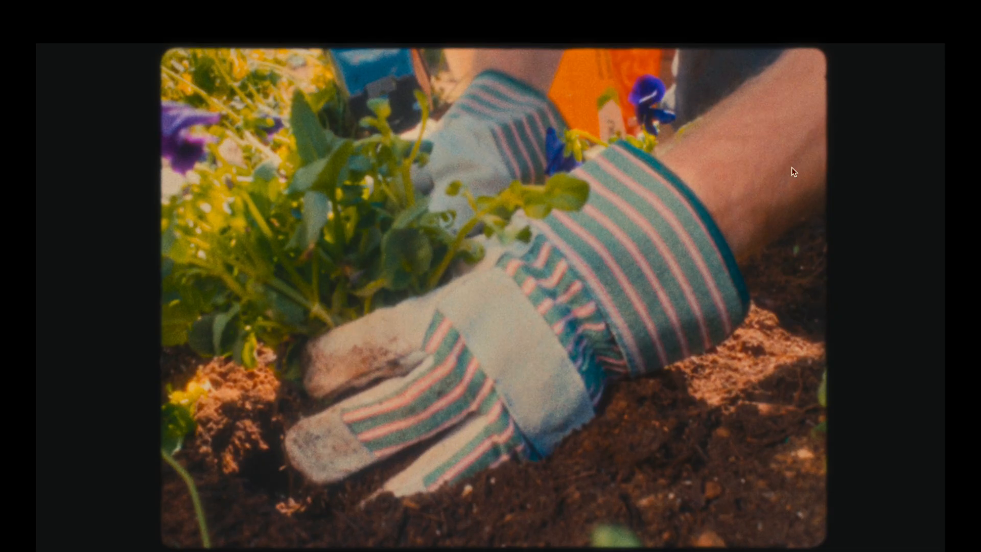
key(Escape)
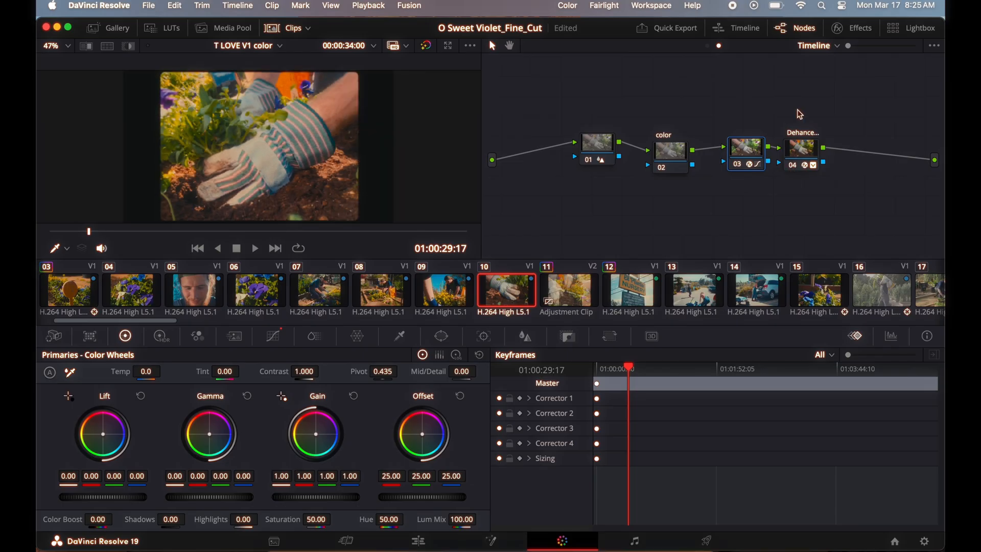
Open the Dehancer Pro settings of timeline node 04 and examine the Input and Film sections.
click(849, 29)
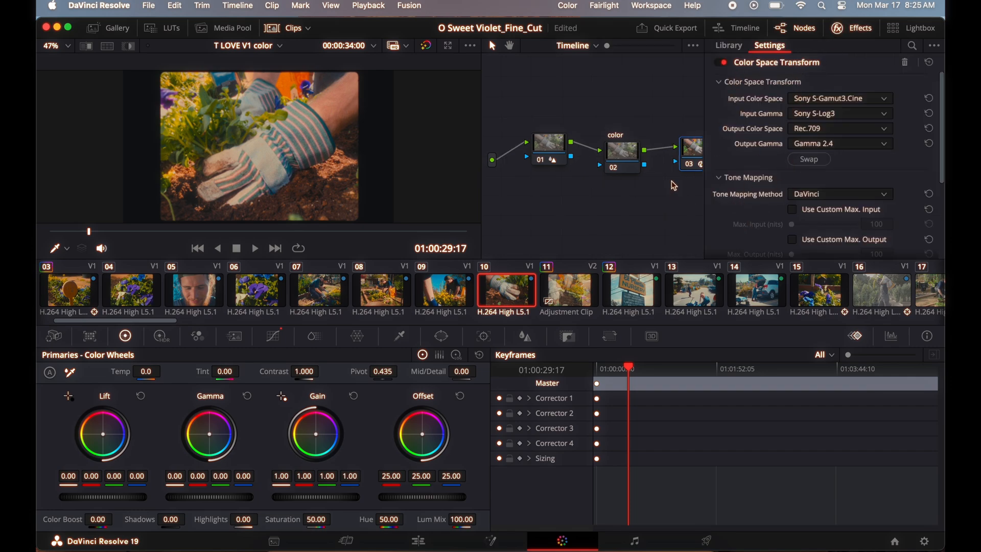
click(853, 31)
click(801, 148)
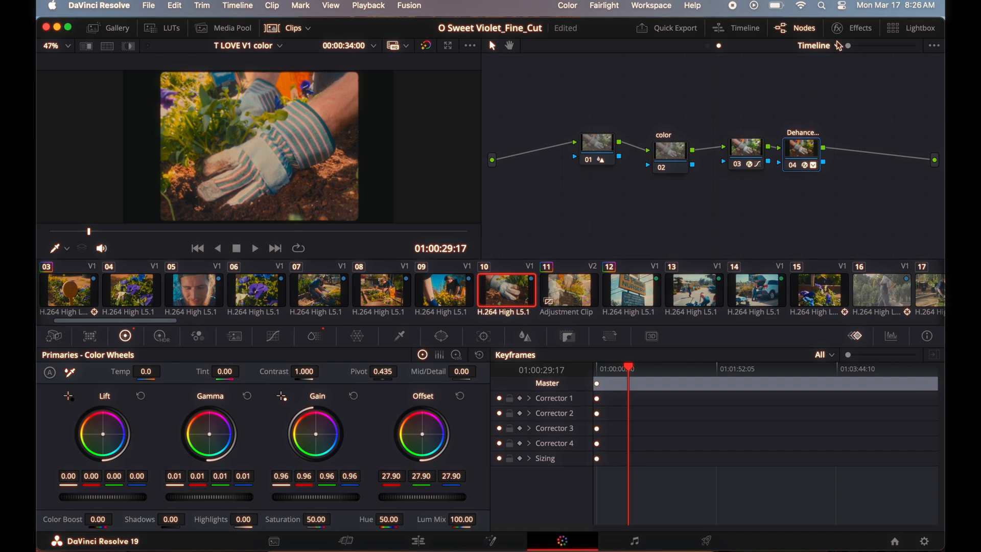
click(838, 28)
scroll(799, 99, down, 3)
scroll(799, 101, up, 3)
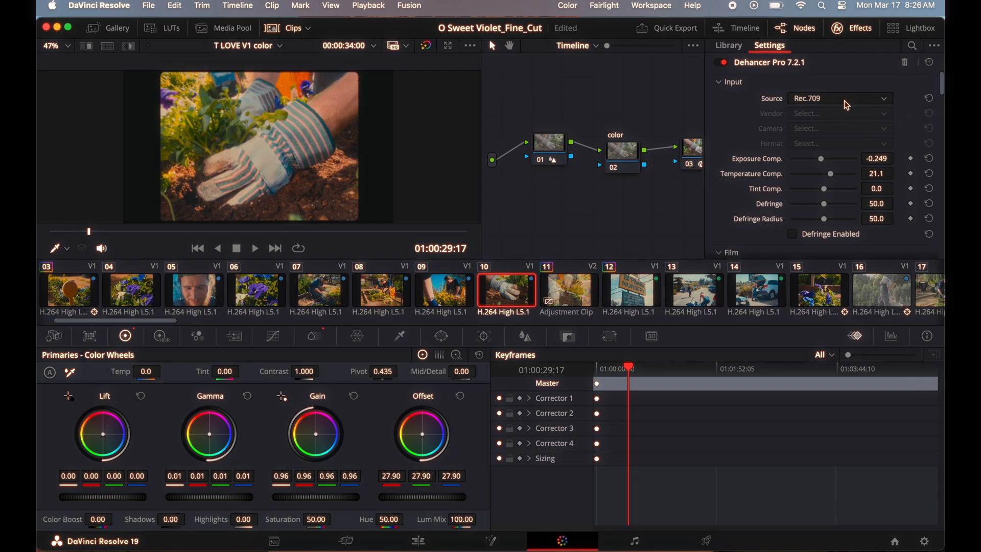
scroll(839, 176, down, 1)
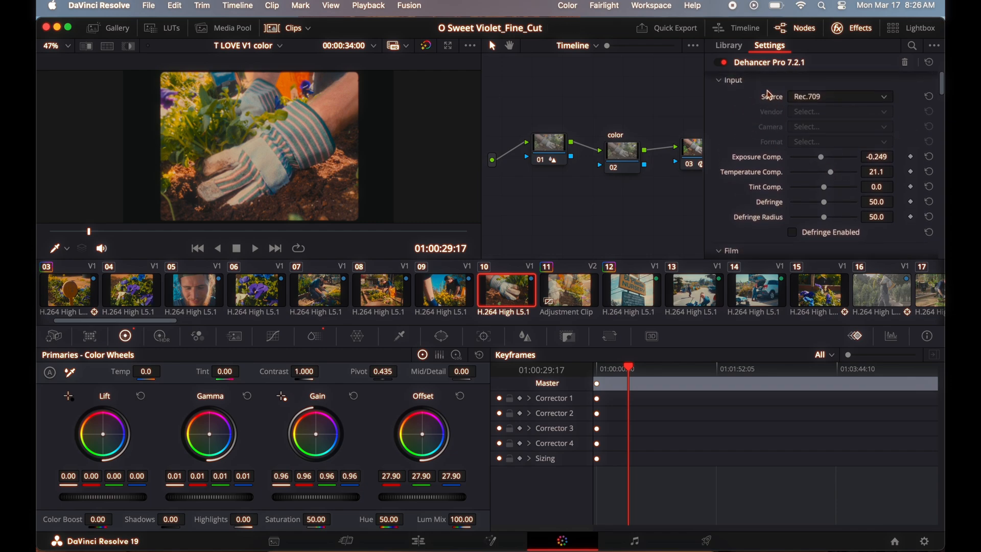
scroll(769, 95, down, 3)
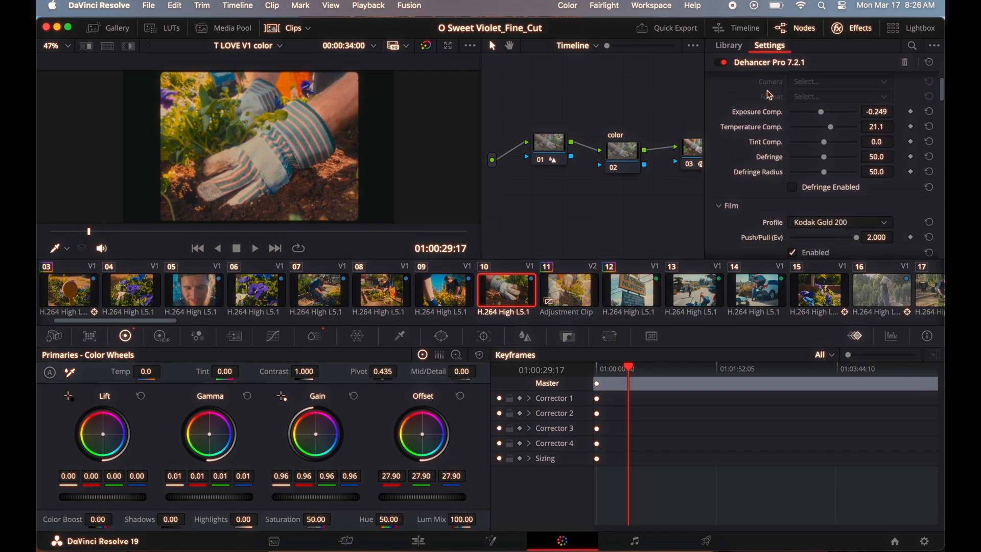
scroll(773, 204, down, 7)
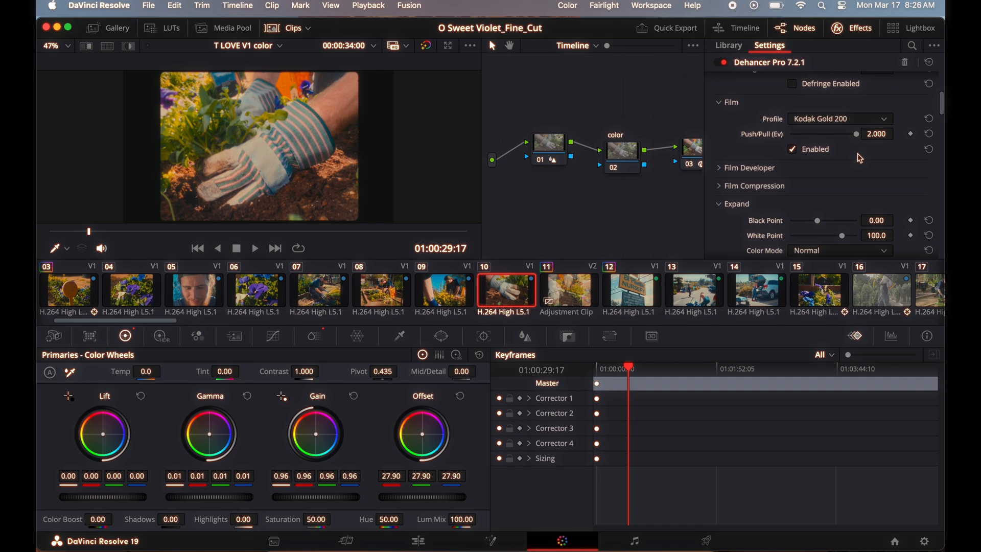
scroll(806, 167, down, 2)
Examine Dehancer's Film Developer, Film Compression, Expand and Print settings, collapsing the first two sections again after viewing them.
click(720, 142)
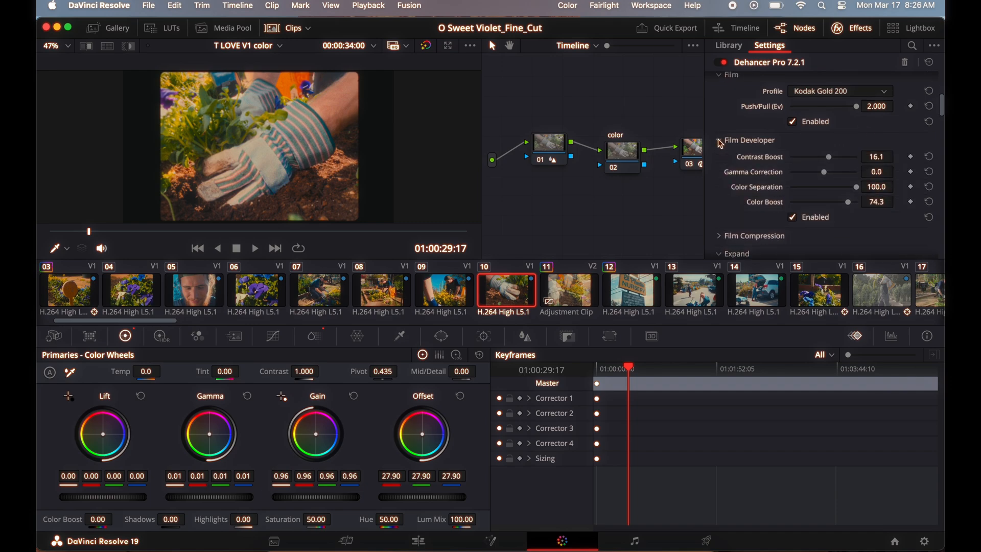
click(720, 143)
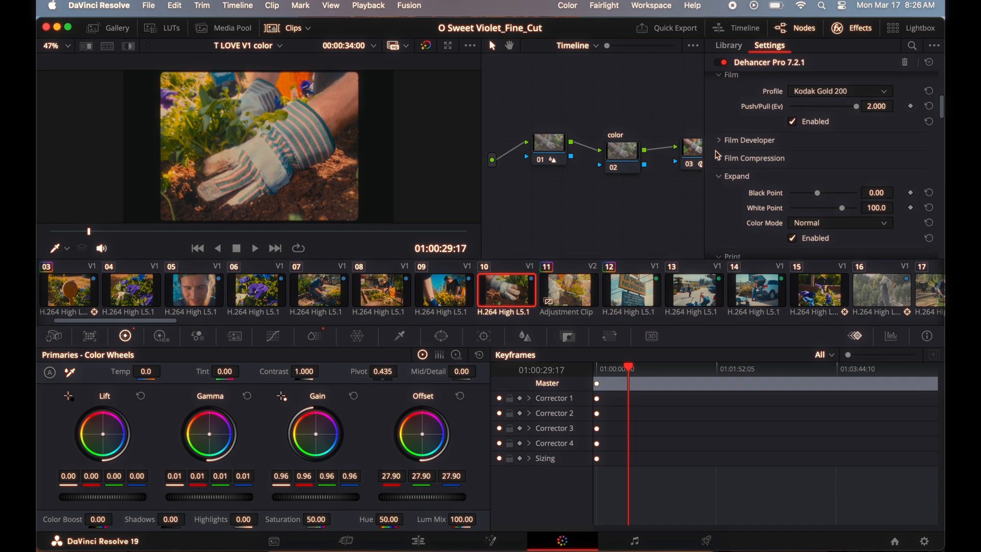
scroll(728, 152, down, 2)
click(722, 130)
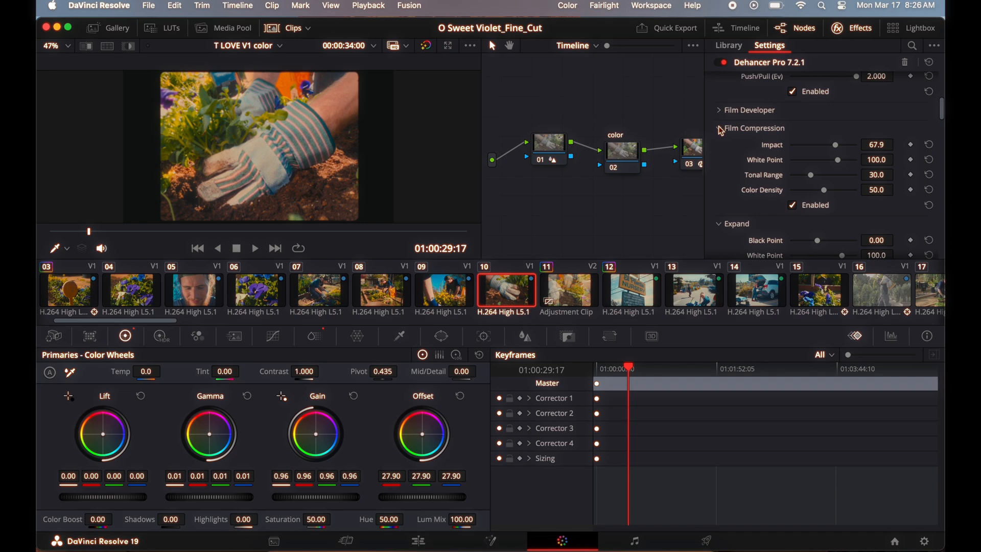
click(721, 131)
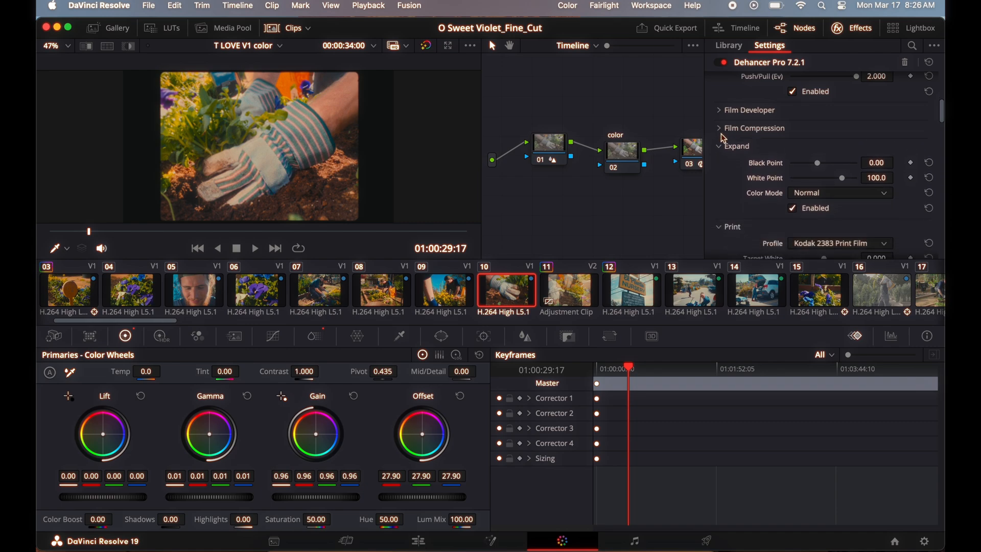
scroll(765, 174, down, 1)
scroll(764, 174, down, 1)
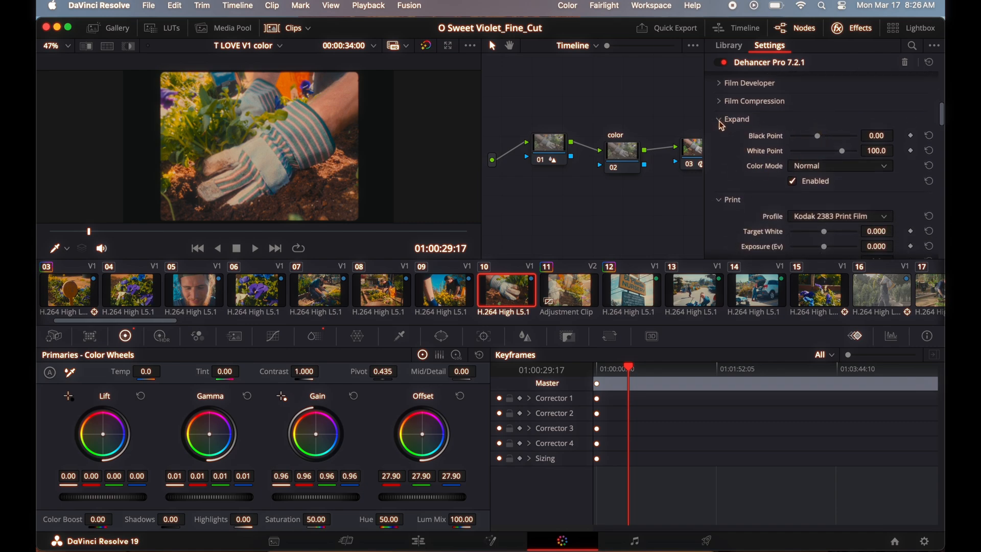
scroll(722, 125, down, 5)
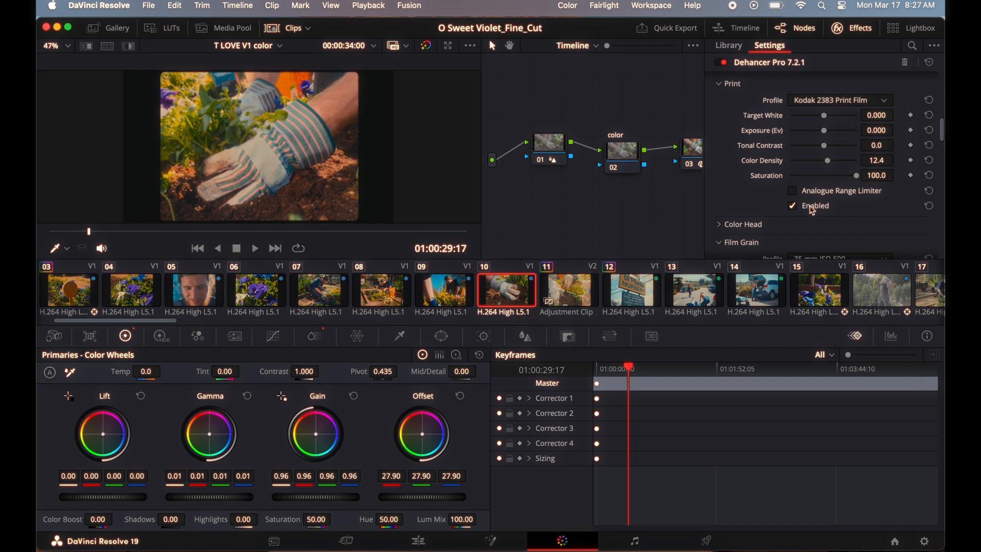
Toggle Dehancer's Kodak 2383 Print Film effect off and on to compare the glove shot.
click(794, 210)
click(794, 210)
click(794, 210)
click(794, 209)
click(793, 208)
click(793, 207)
click(793, 208)
click(793, 208)
Enlarge the viewer and compare the image again with the Print effect off and on, leaving it enabled.
key(alt+f)
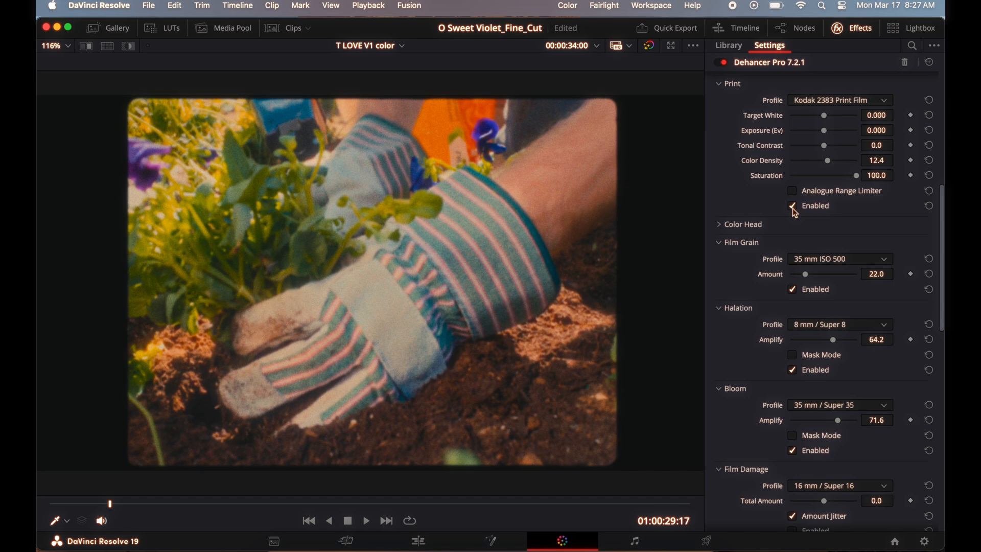
click(793, 207)
click(793, 207)
click(793, 207)
click(793, 207)
click(793, 207)
click(793, 207)
click(794, 207)
click(794, 206)
click(794, 207)
click(793, 207)
click(793, 206)
click(793, 207)
click(793, 207)
Examine Dehancer's Film Grain, Halation and Bloom settings, keeping the Print effect enabled.
scroll(793, 211, down, 3)
scroll(787, 173, up, 2)
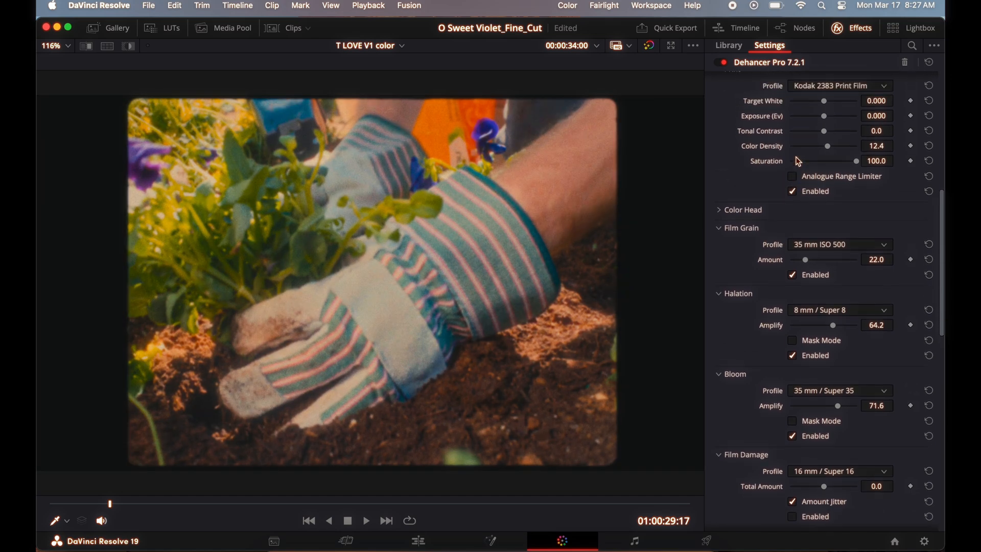
scroll(785, 235, down, 2)
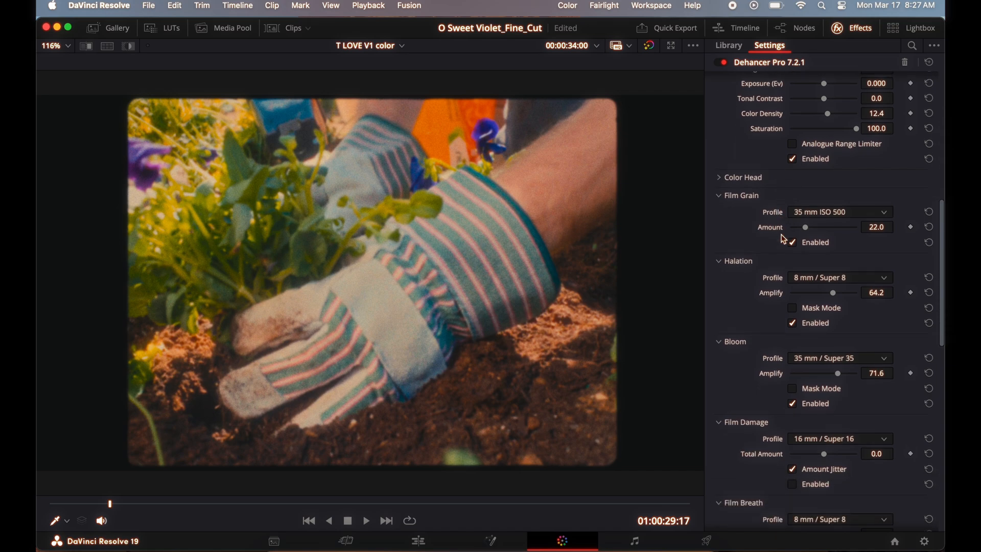
click(793, 159)
scroll(776, 196, down, 1)
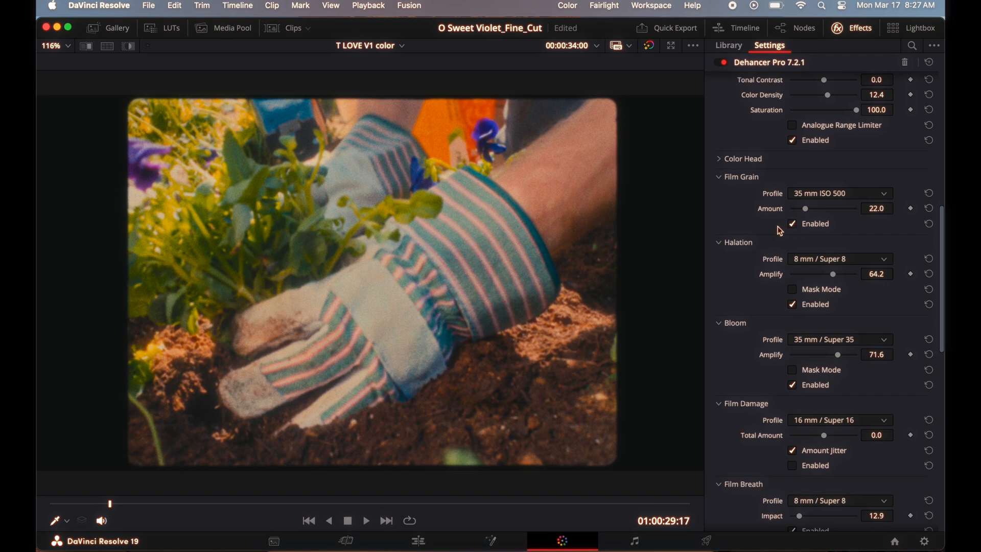
scroll(779, 231, down, 2)
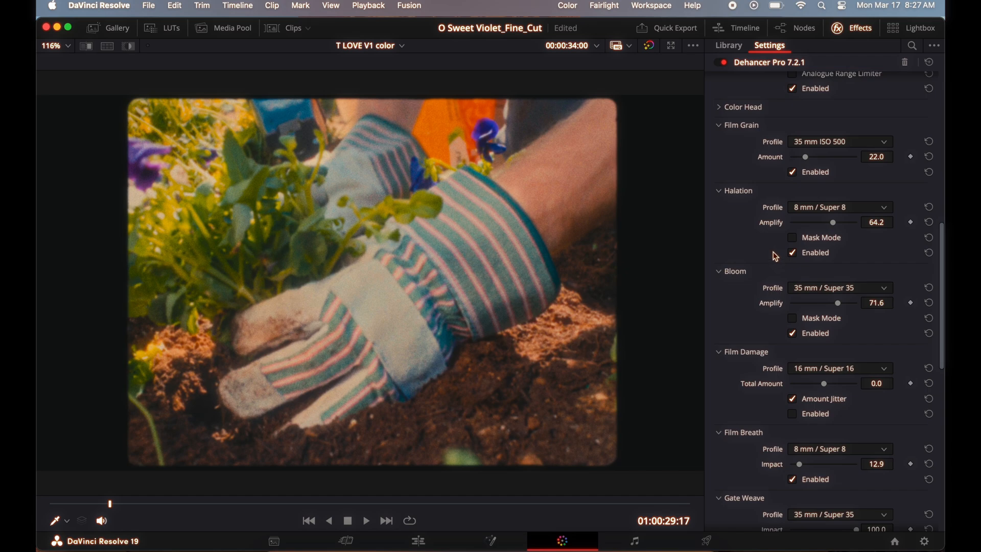
Move to the car-loading shot at 01:00:51:17, magnify the red cart handle and disable Dehancer's Halation.
drag(109, 505, 156, 518)
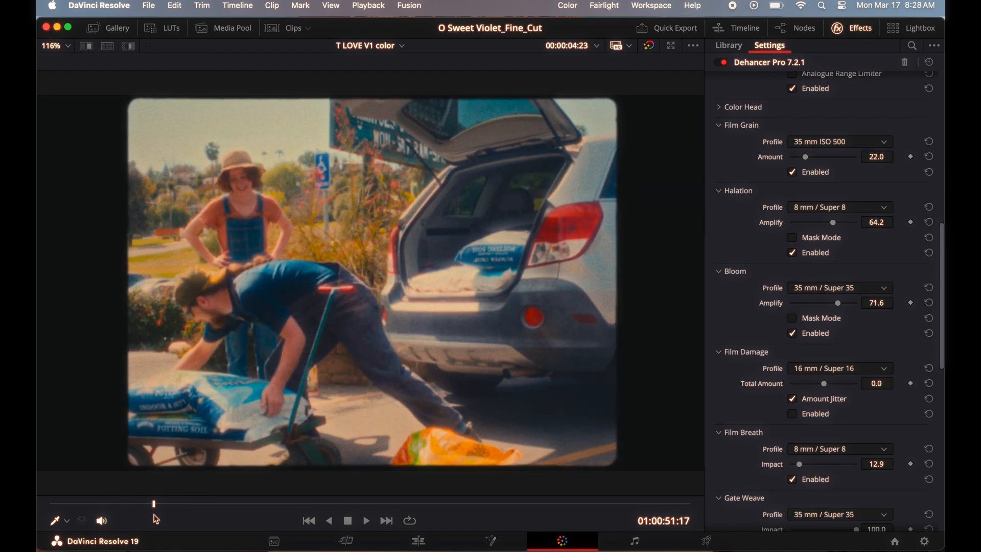
scroll(334, 294, up, 5)
scroll(334, 294, down, 2)
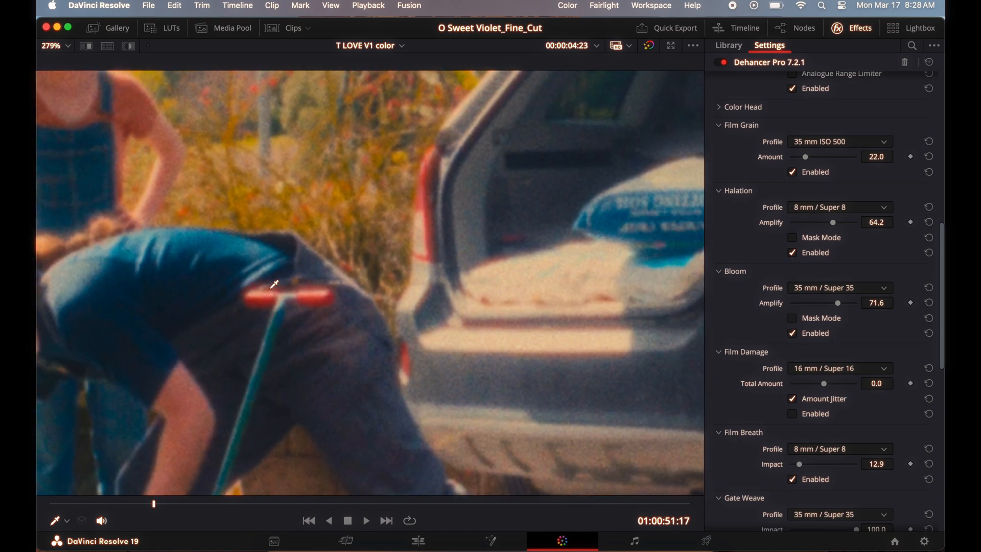
click(795, 255)
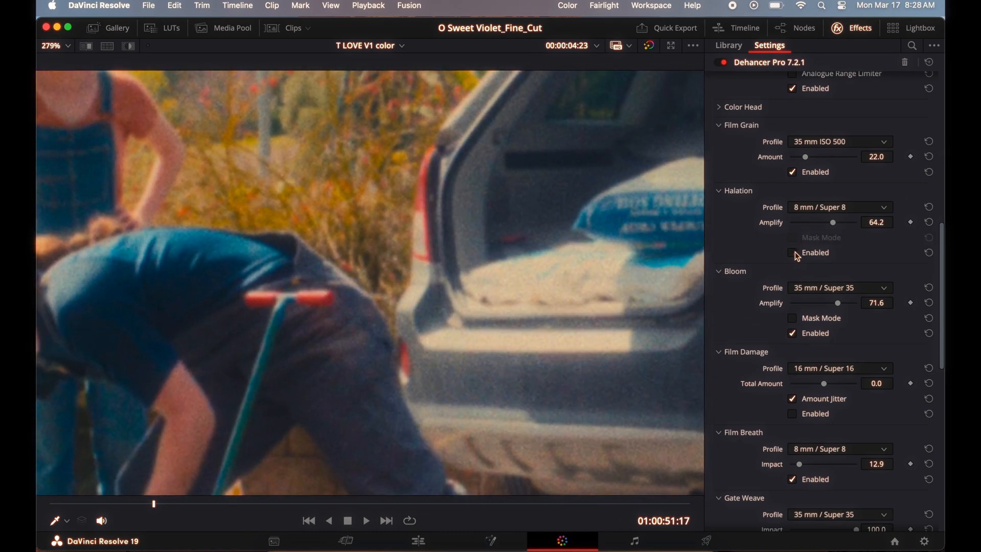
Toggle Dehancer's Halation on and off to compare the magnified red cart handle, leaving the effect enabled.
click(794, 253)
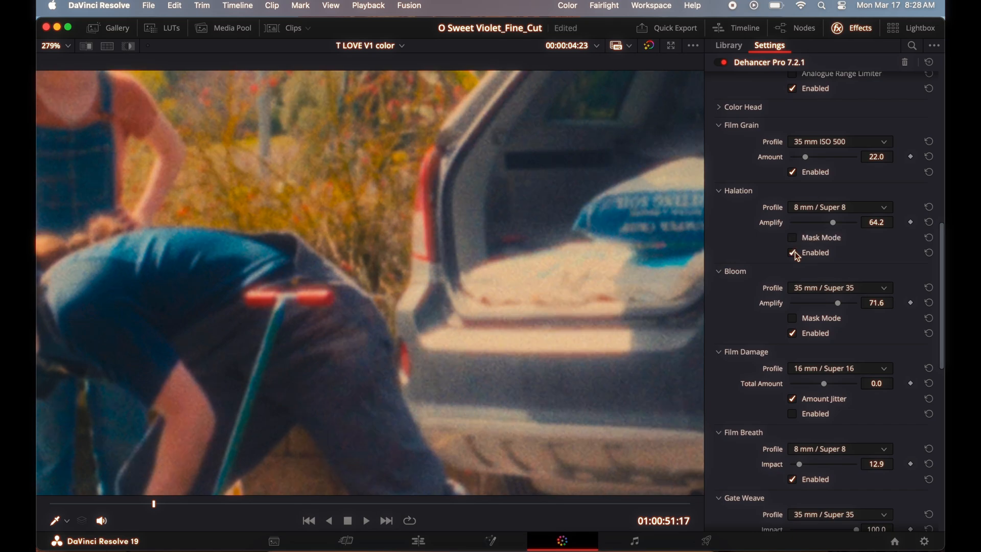
click(794, 254)
click(796, 254)
click(796, 254)
click(796, 254)
Show the whole car-loading frame in the viewer and compare it with Dehancer's Bloom off and on, leaving Bloom enabled.
key(shift+z)
scroll(370, 357, up, 3)
scroll(370, 358, down, 2)
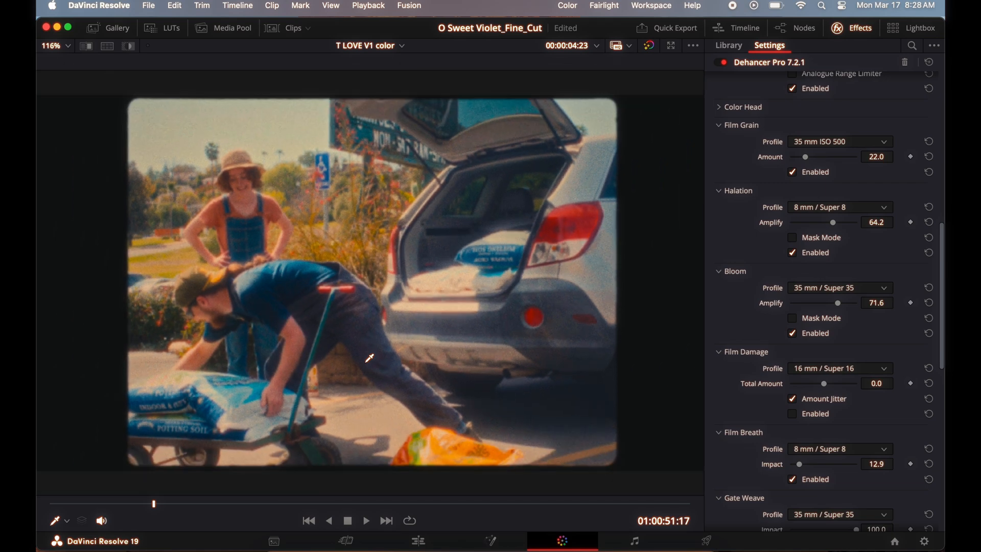
scroll(370, 357, up, 1)
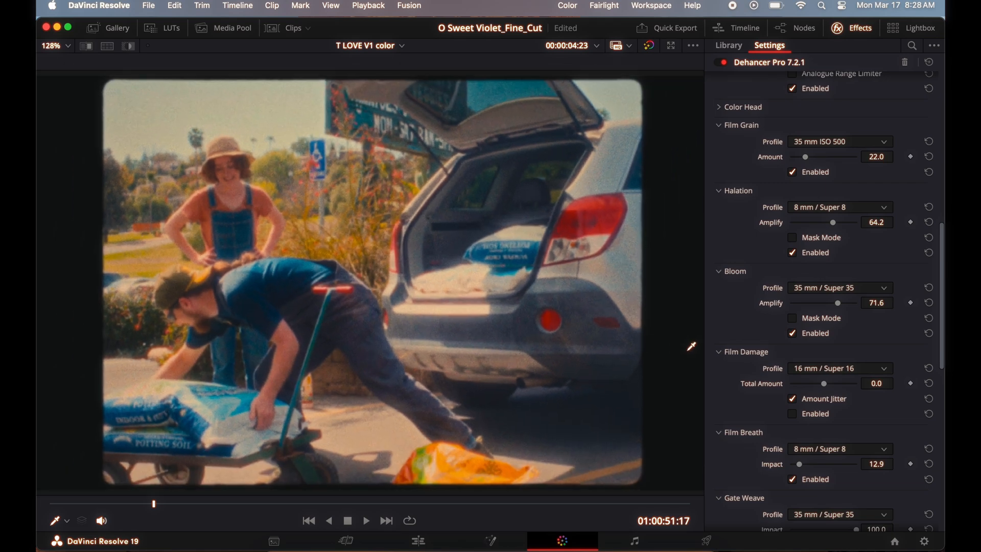
scroll(875, 218, down, 2)
click(793, 291)
click(793, 291)
click(793, 291)
click(793, 291)
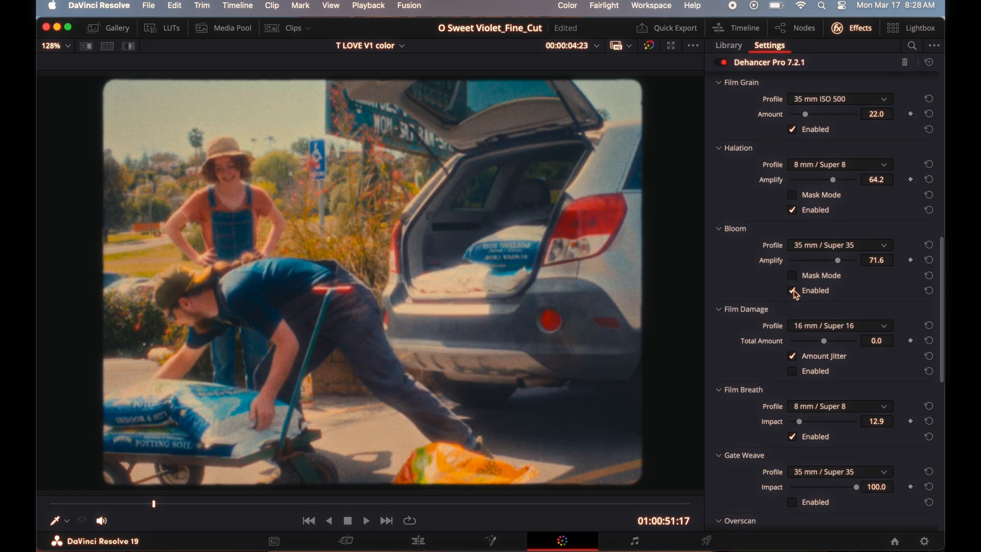
click(793, 290)
click(793, 291)
click(793, 290)
click(793, 290)
Disable Halation and Bloom together to compare the car-loading shot without both, and re-enable them.
click(792, 210)
click(792, 290)
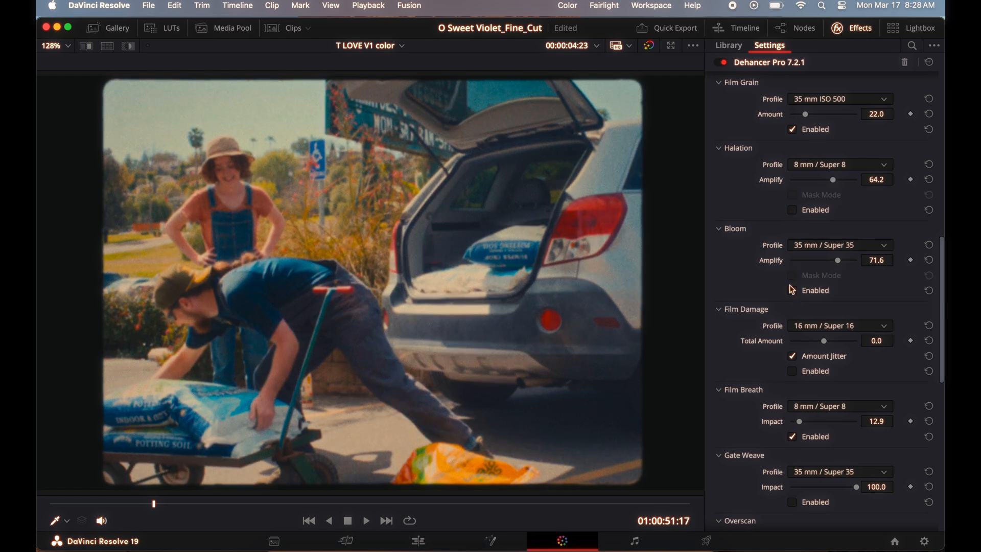
click(792, 290)
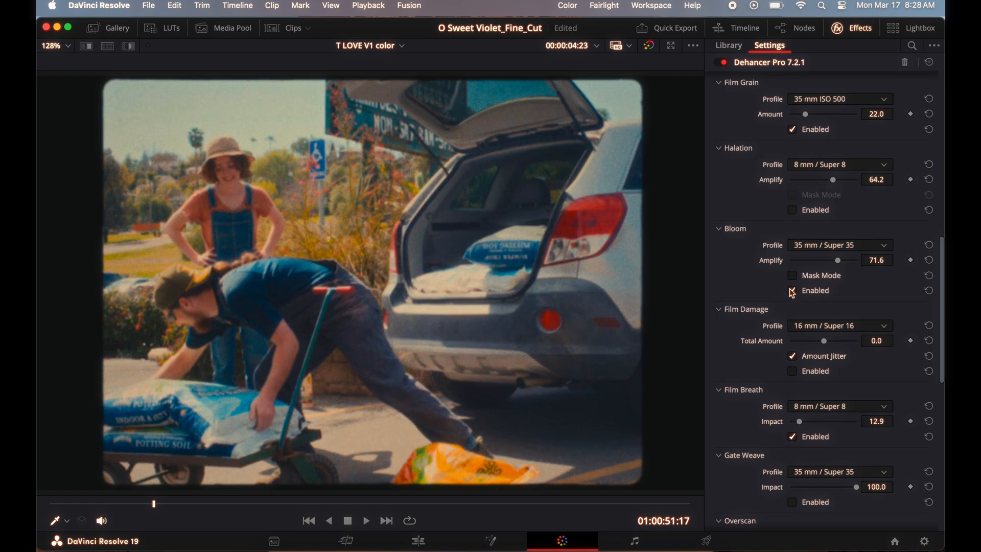
click(794, 214)
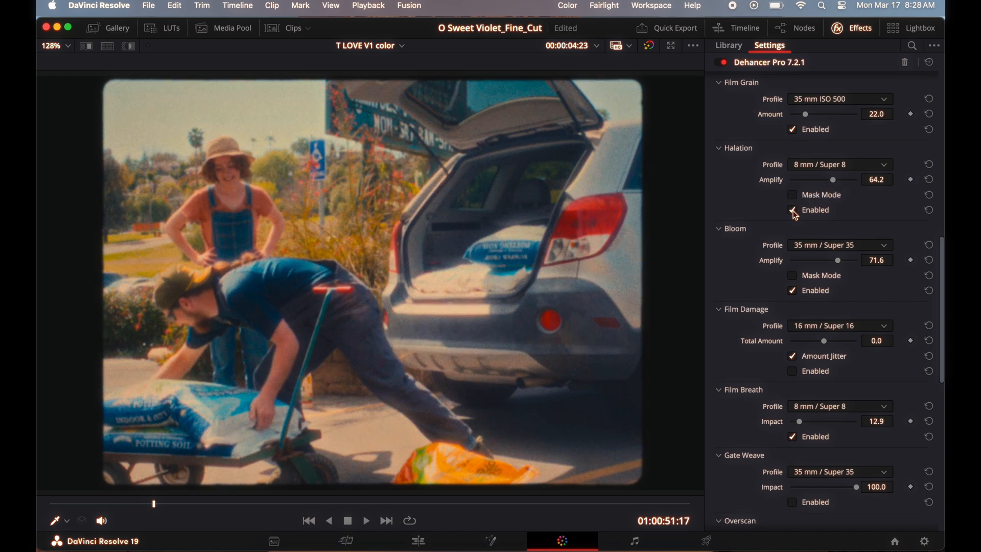
Examine the Film Damage, Film Breath, Gate Weave and Overscan settings, and toggle Overscan off and on to compare the frame.
scroll(796, 219, down, 5)
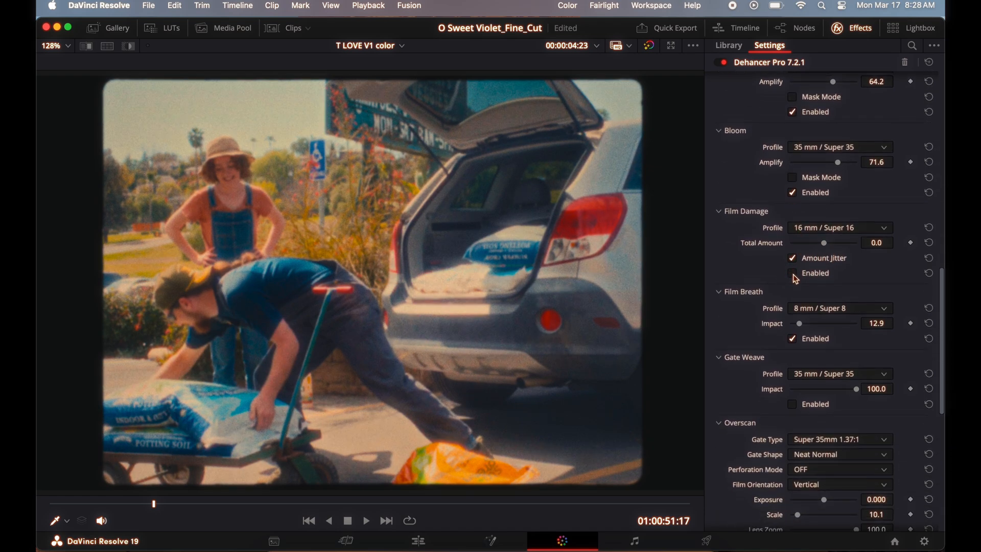
scroll(793, 273, down, 3)
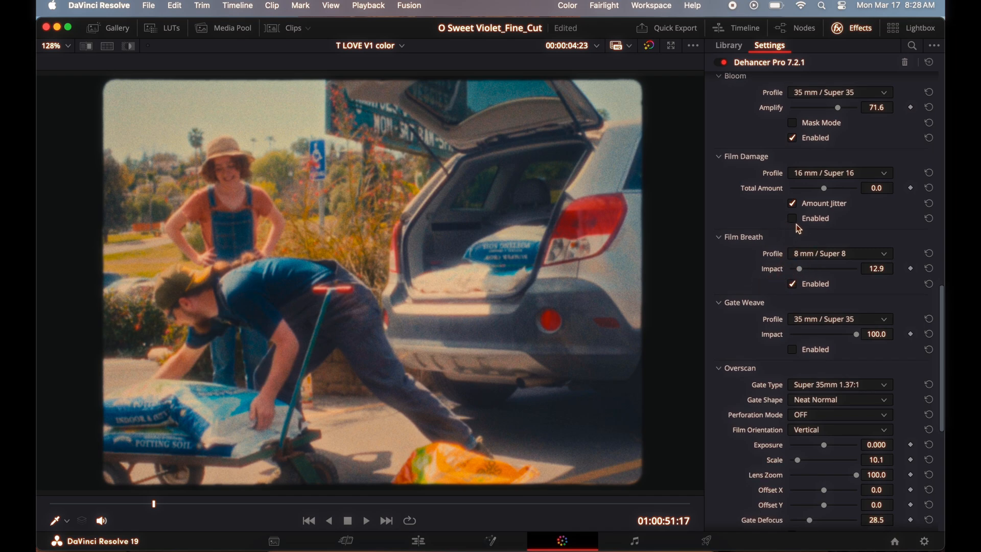
scroll(750, 276, down, 1)
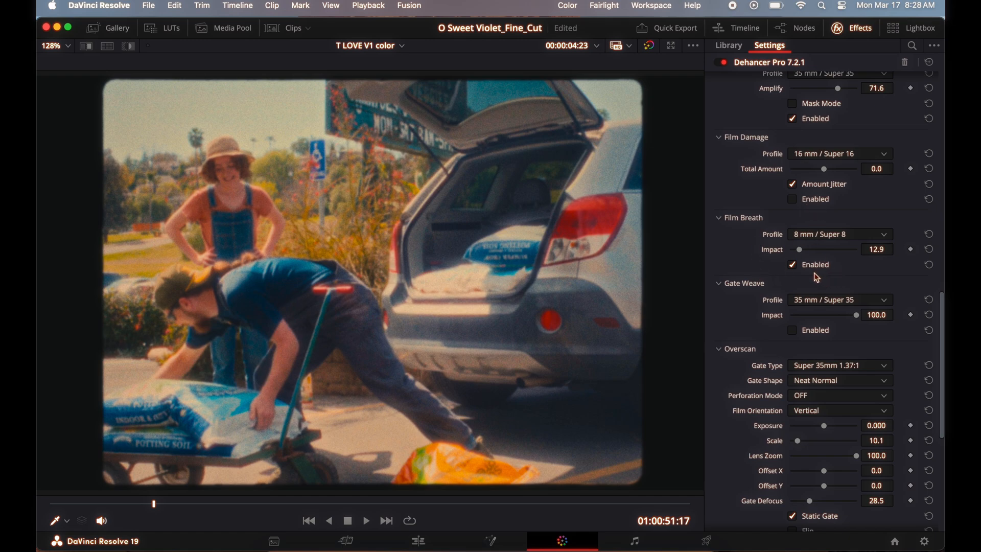
scroll(817, 277, down, 2)
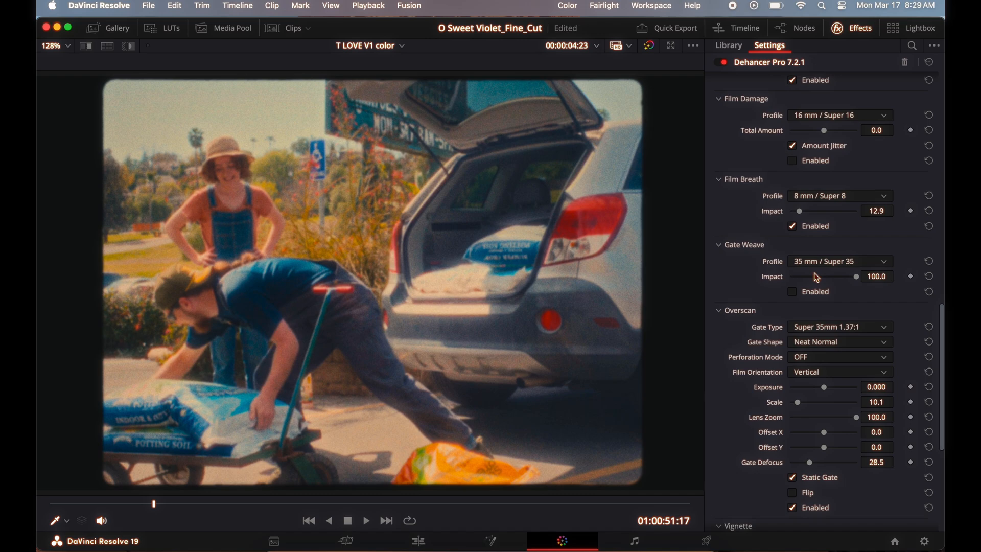
scroll(818, 278, down, 2)
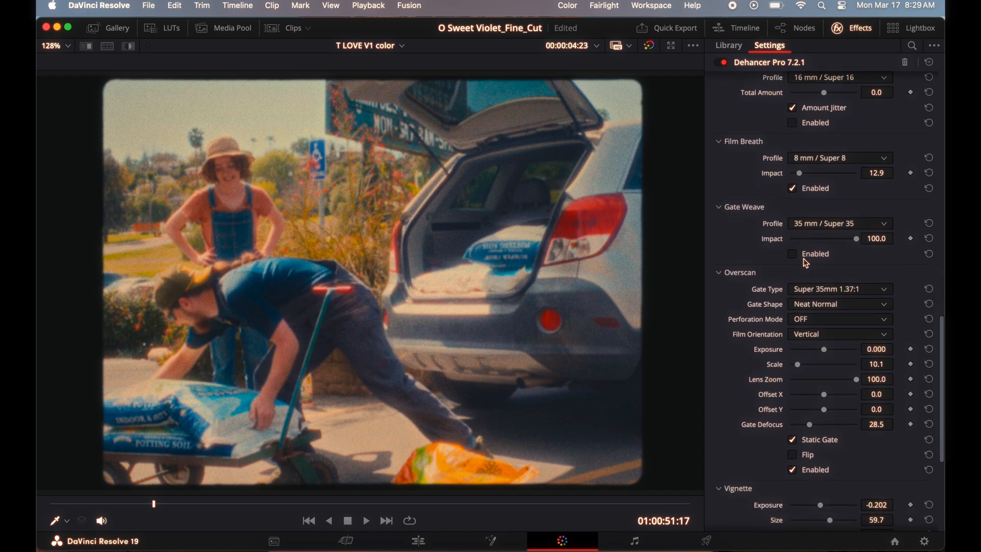
scroll(812, 275, down, 4)
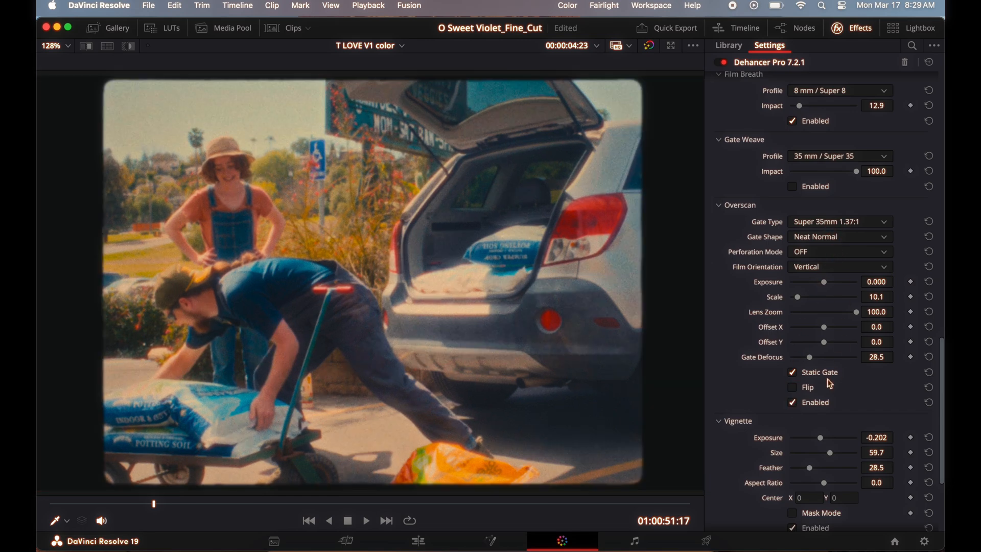
click(793, 403)
click(794, 405)
Review Dehancer's Vignette settings and compare the image with the Vignette off and on, leaving it enabled.
scroll(794, 405, down, 3)
scroll(794, 405, down, 3)
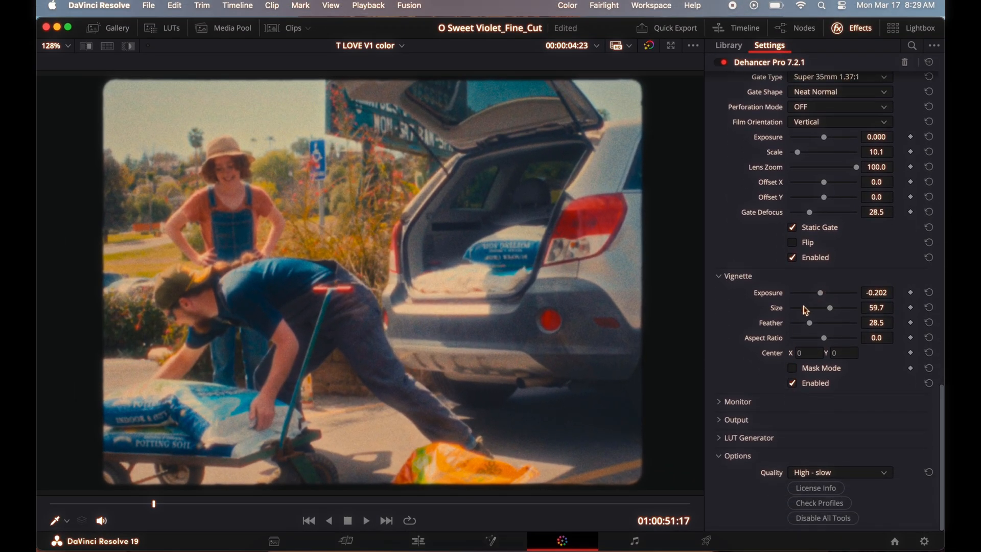
click(792, 384)
click(793, 383)
click(794, 387)
click(795, 387)
click(795, 386)
click(795, 387)
Expand Dehancer's LUT Generator section to examine its LUT size and export options, and collapse it.
click(719, 439)
scroll(792, 427, down, 2)
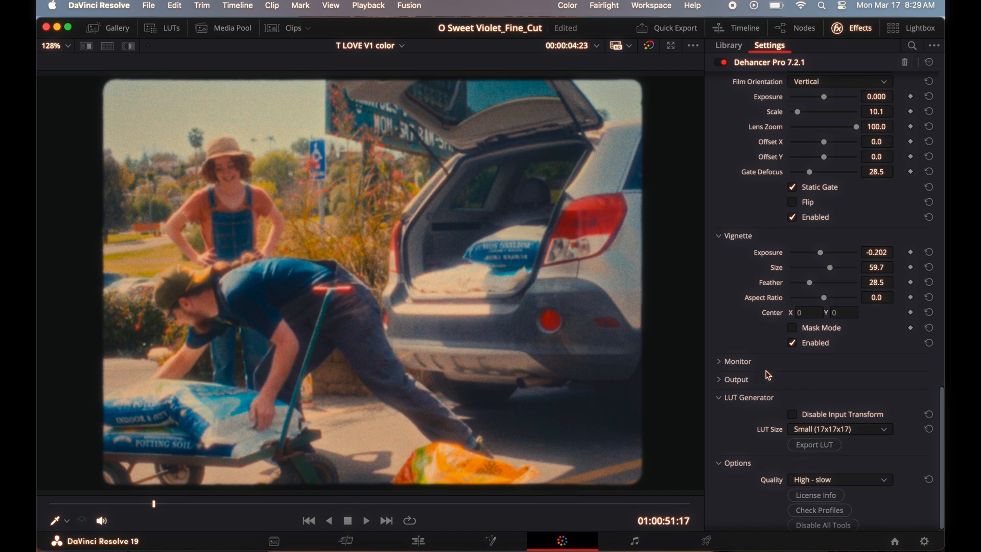
scroll(771, 368, up, 8)
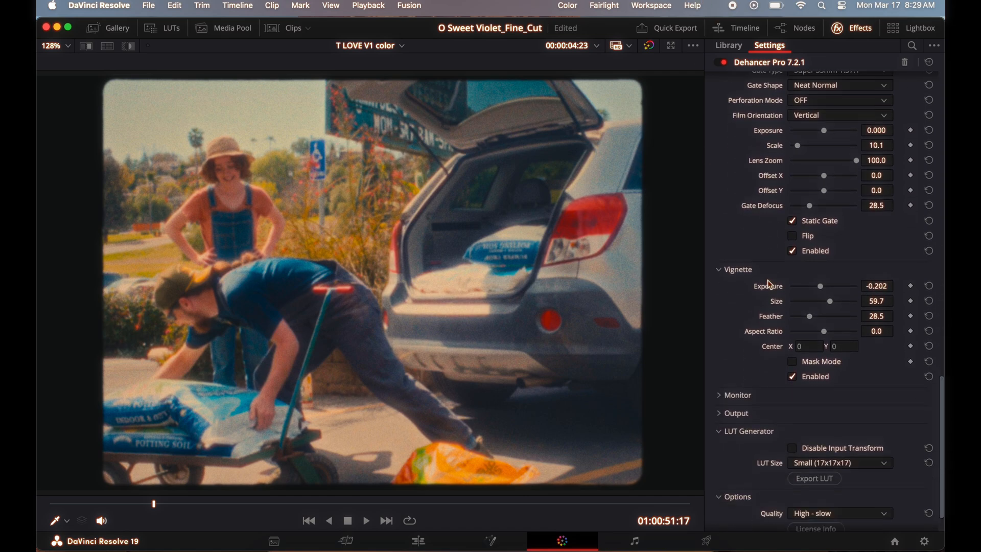
scroll(766, 281, down, 9)
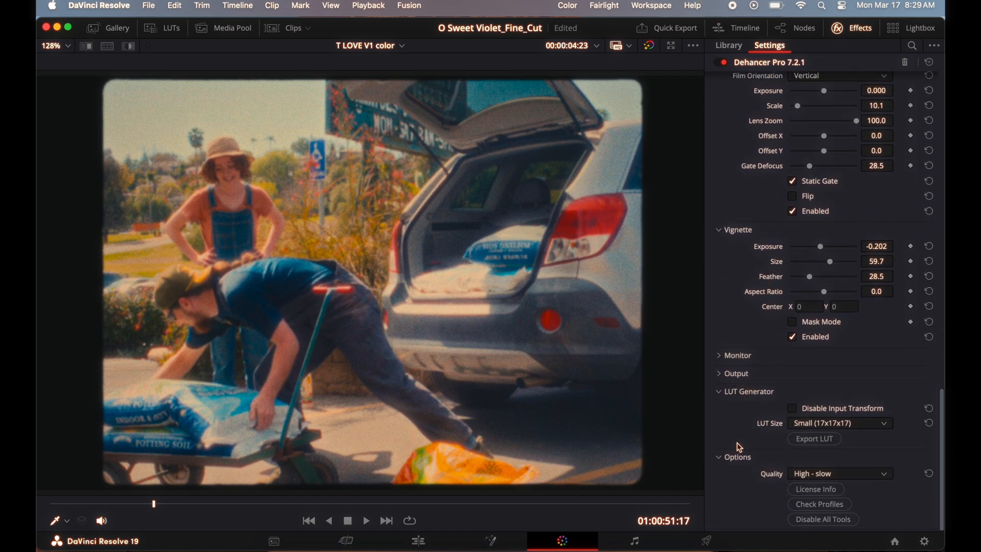
click(720, 392)
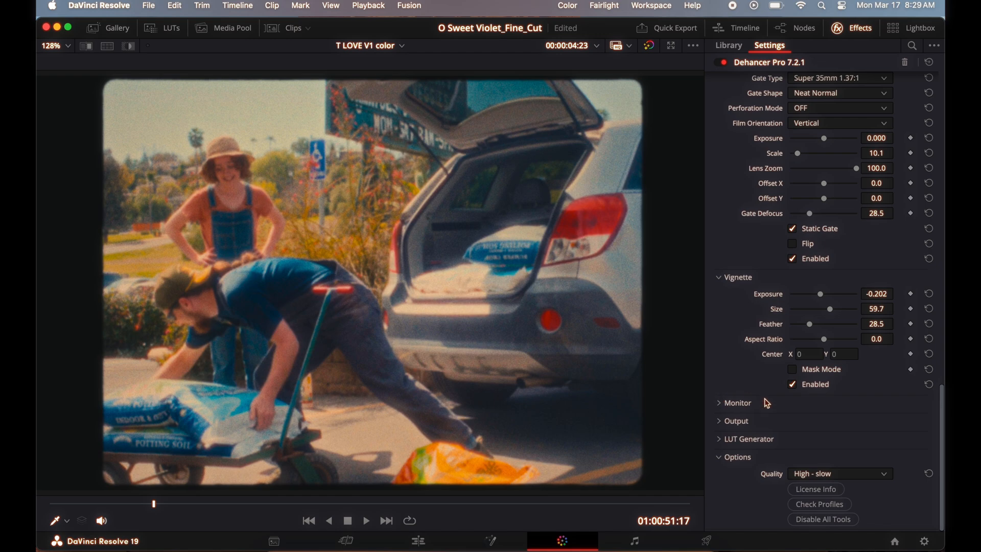
Return to Dehancer's Input settings and scrub to the flower nursery shot around 01:01:34:03 to view the grade.
scroll(816, 416, up, 15)
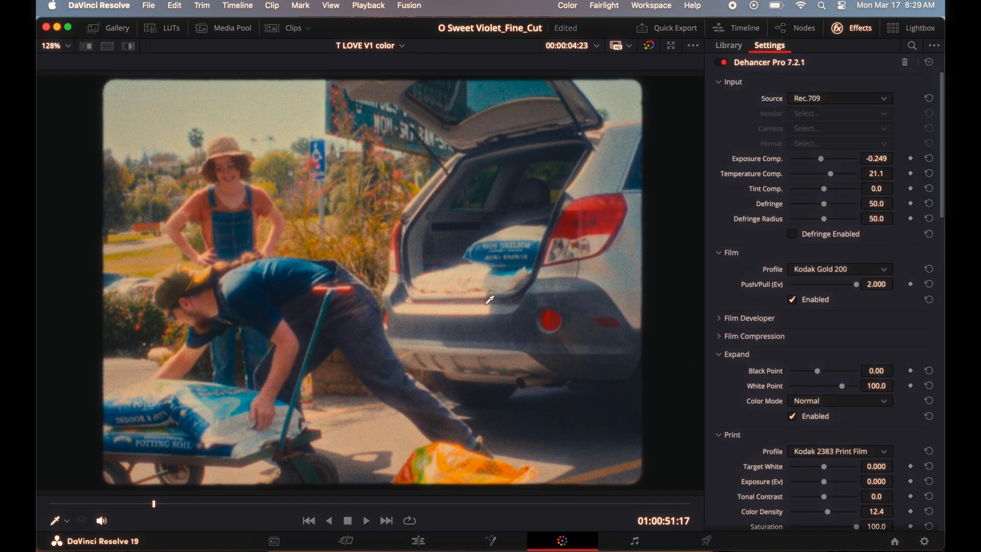
drag(209, 503, 240, 505)
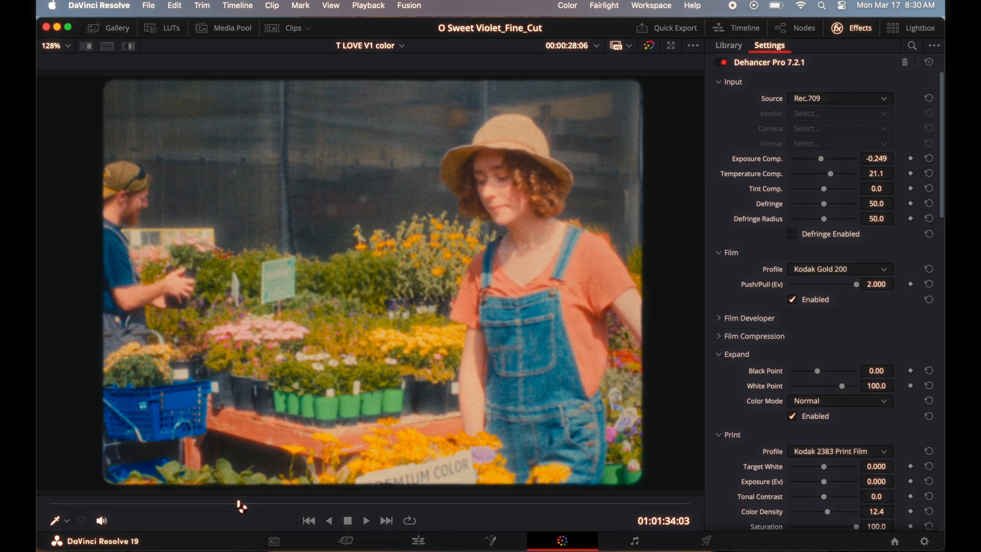
drag(241, 505, 235, 508)
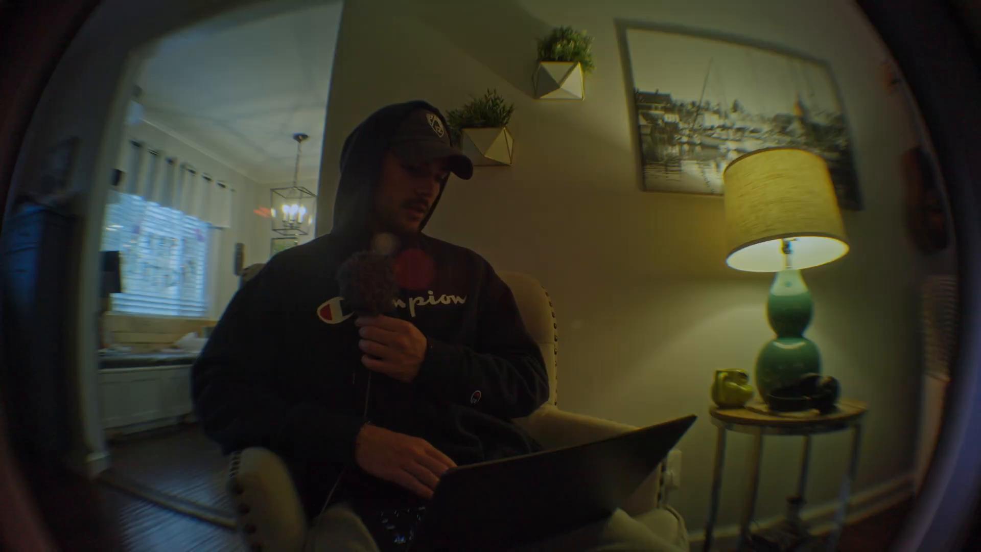